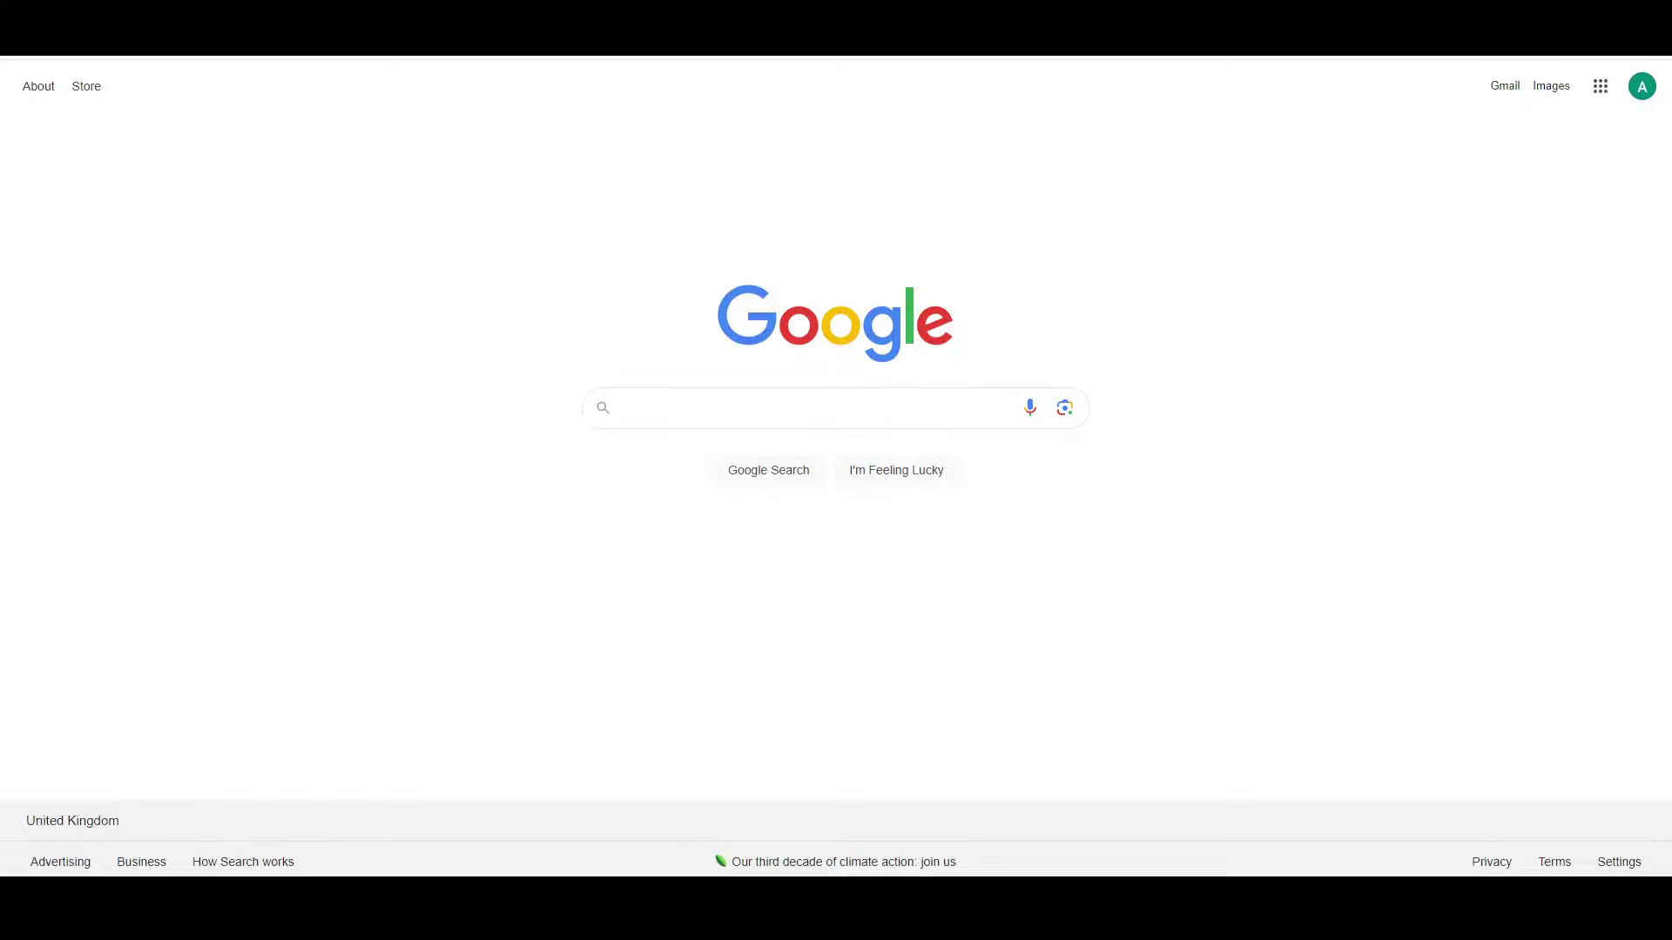
Open Gate Wallet from the extensions menu and hide the Wallet01 balance.
{"action": "left_click", "coordinate": [1594, 62]}
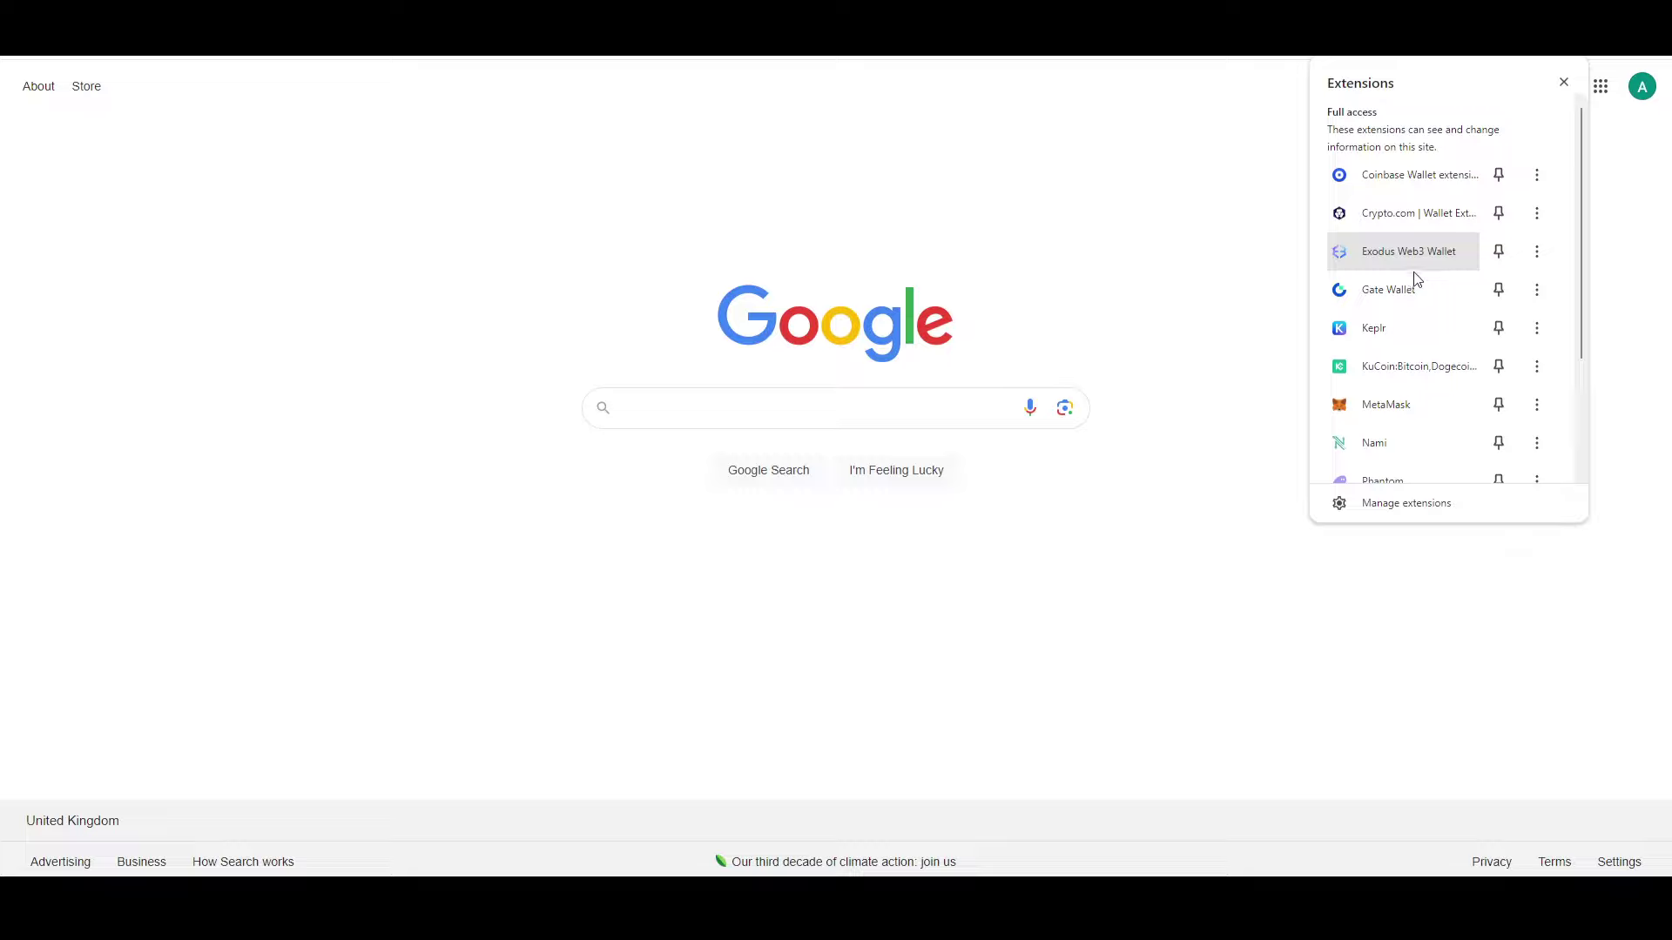
{"action": "left_click", "coordinate": [1386, 288]}
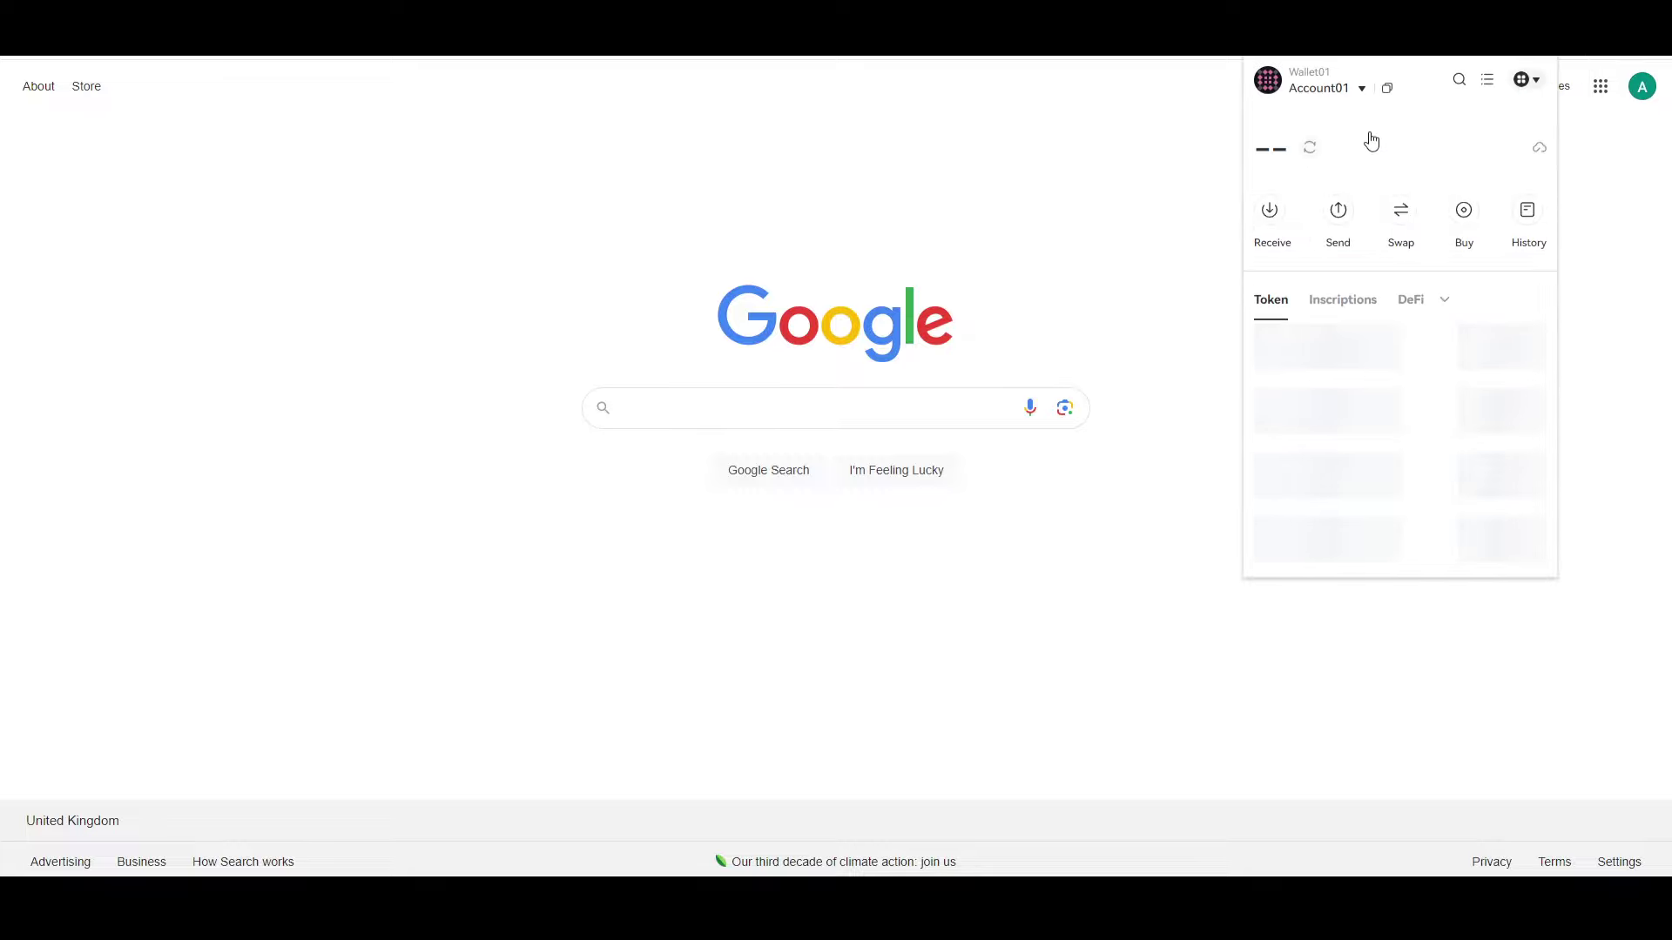
{"action": "left_click", "coordinate": [1383, 142]}
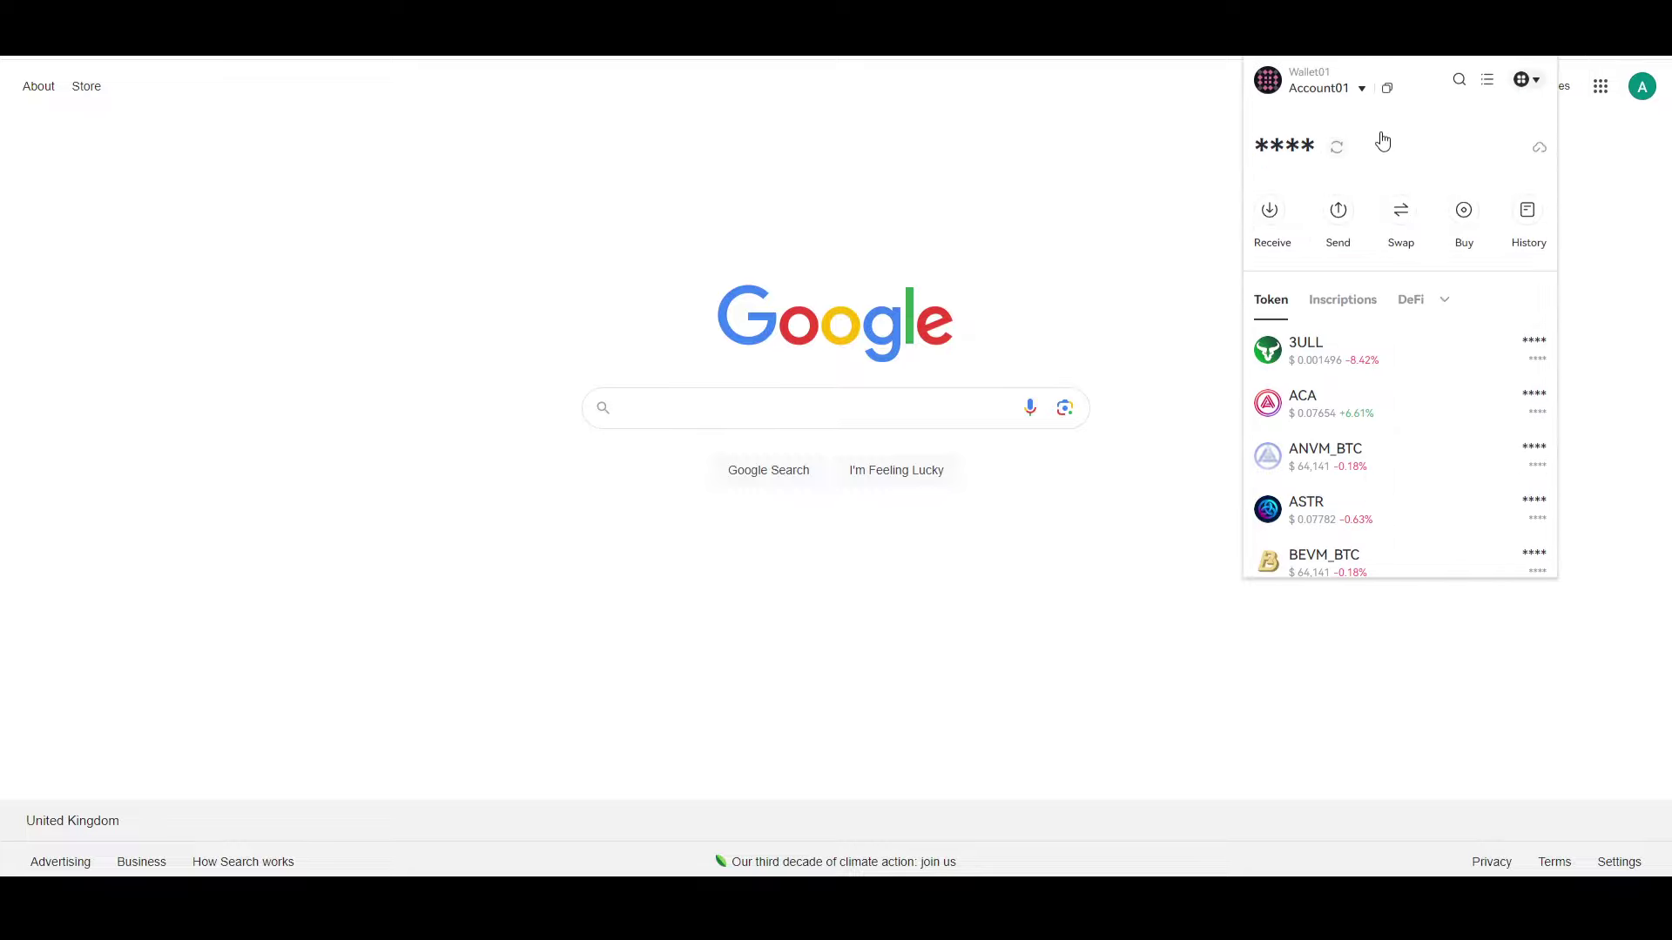
Start a Gate Wallet send, close the popup, and open Binance's Deposit funding options.
{"action": "left_click", "coordinate": [1340, 222]}
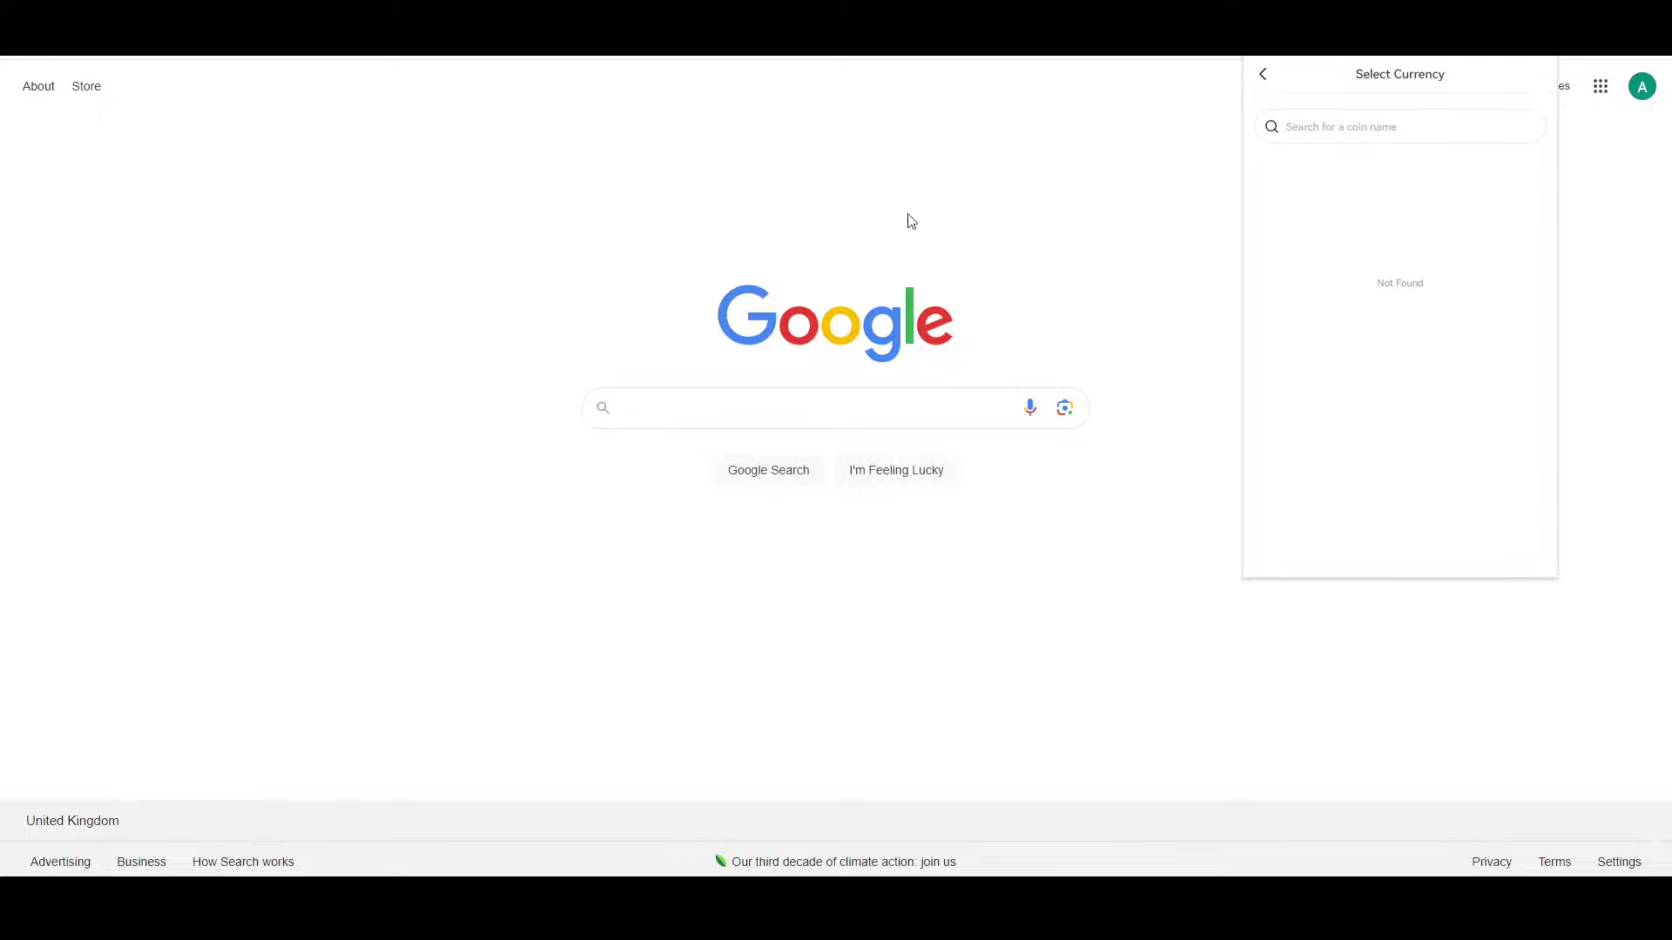
{"action": "left_click", "coordinate": [1202, 94]}
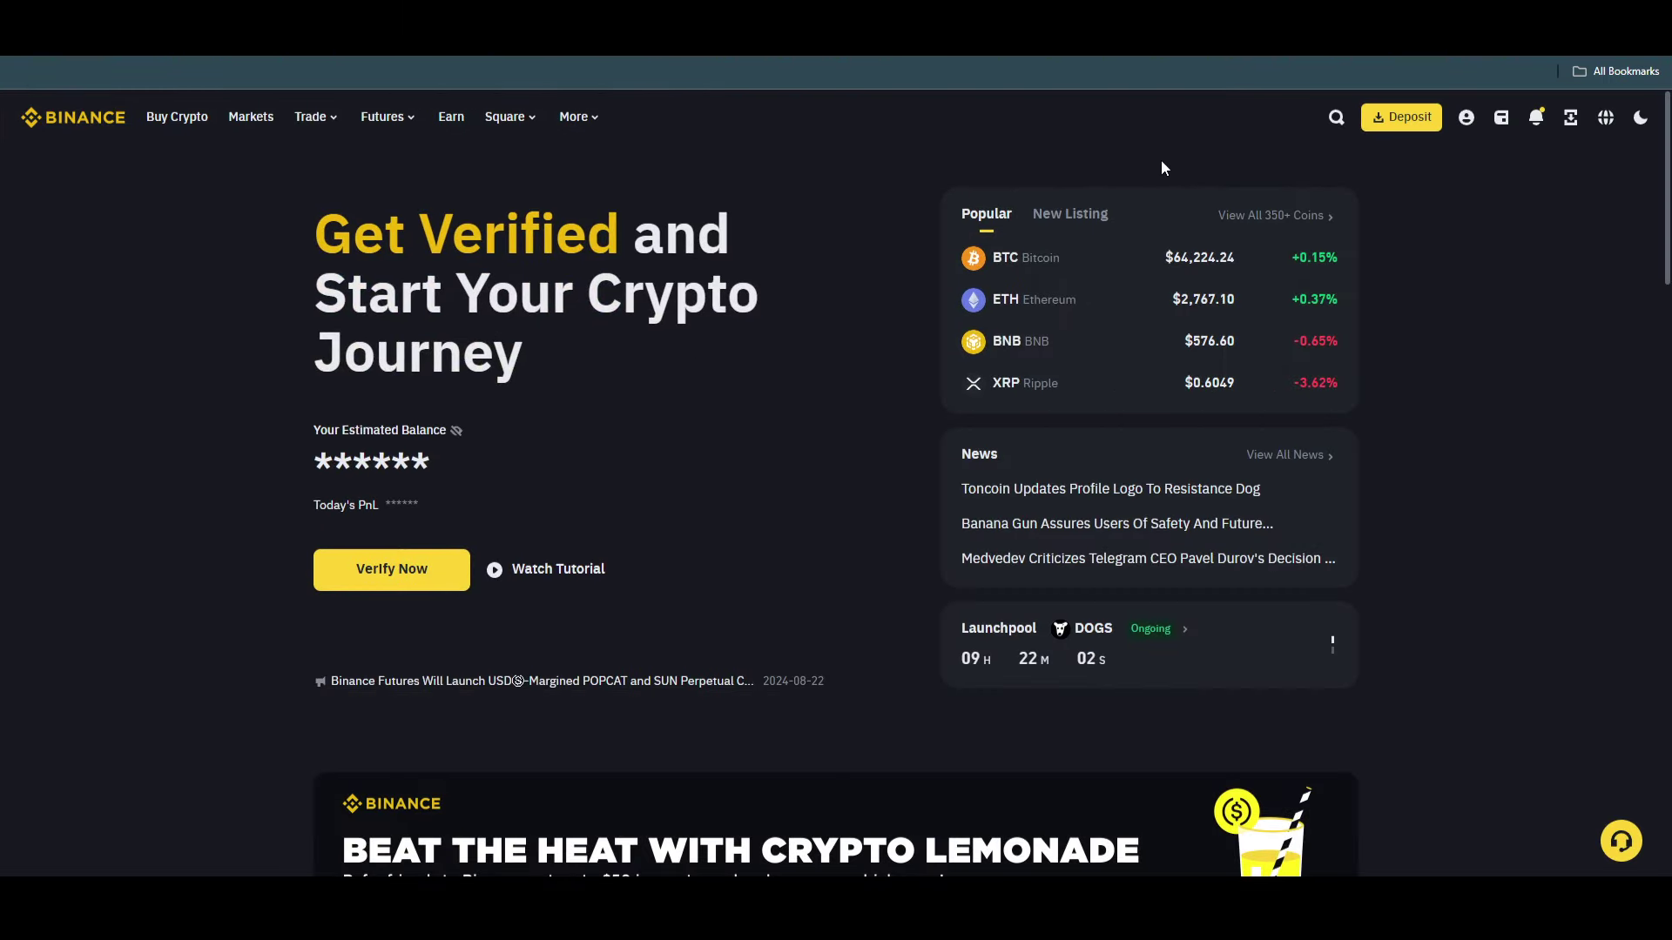
{"action": "left_click", "coordinate": [1402, 115]}
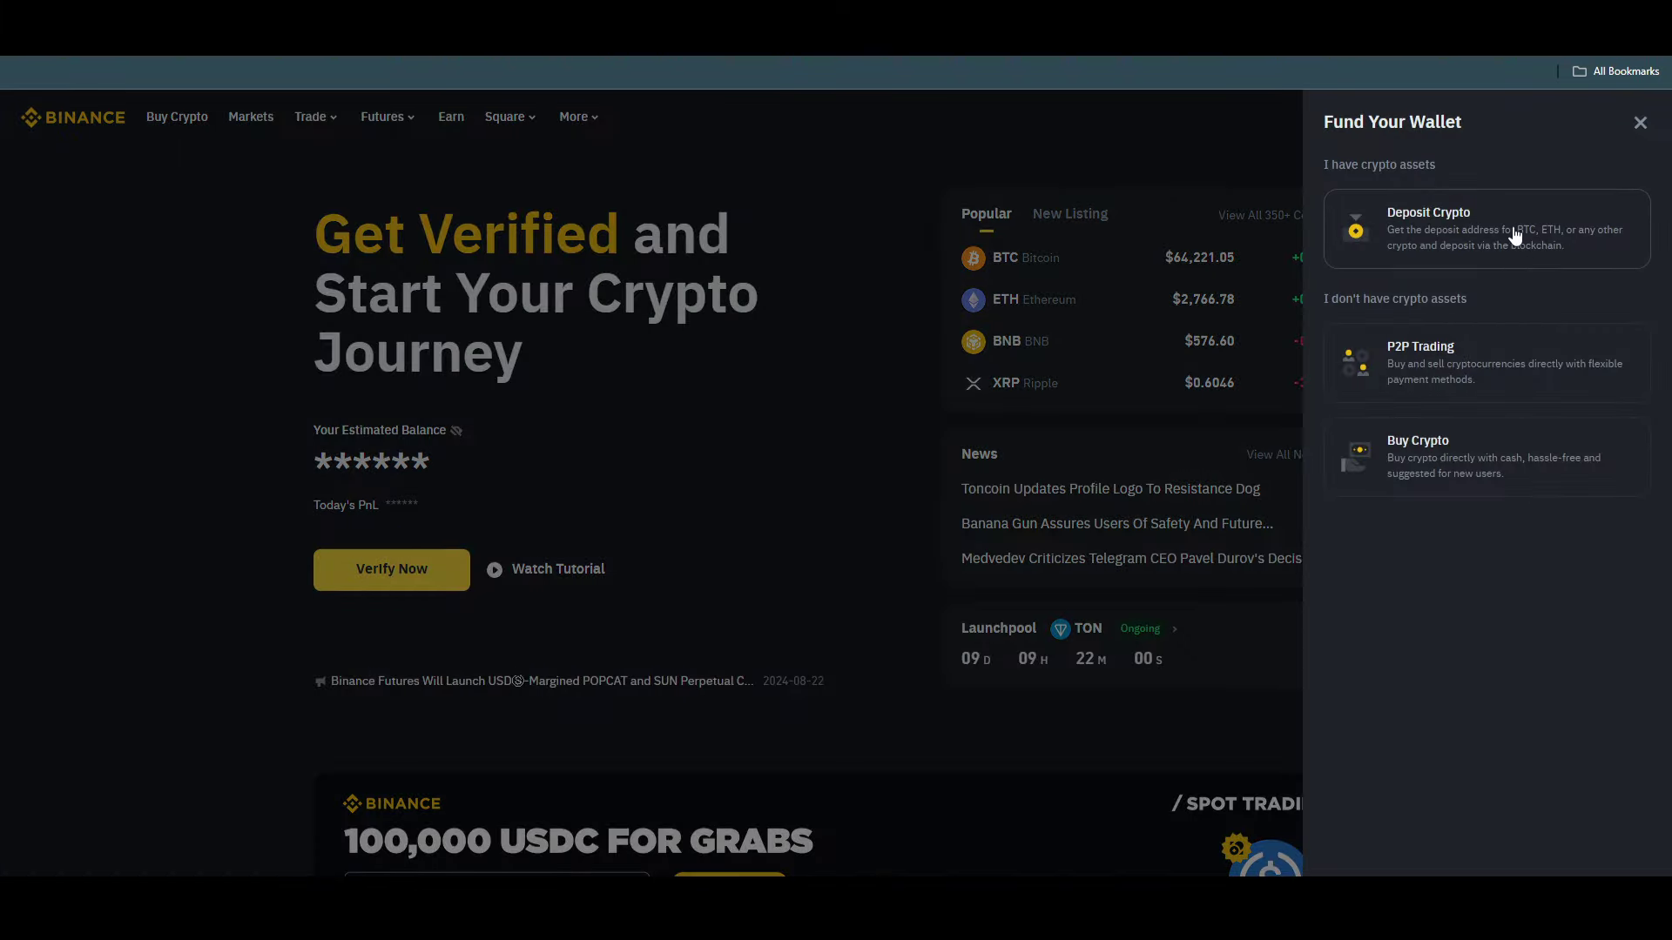
Choose Deposit Crypto in Binance's Fund Your Wallet panel.
{"action": "left_click", "coordinate": [1474, 239]}
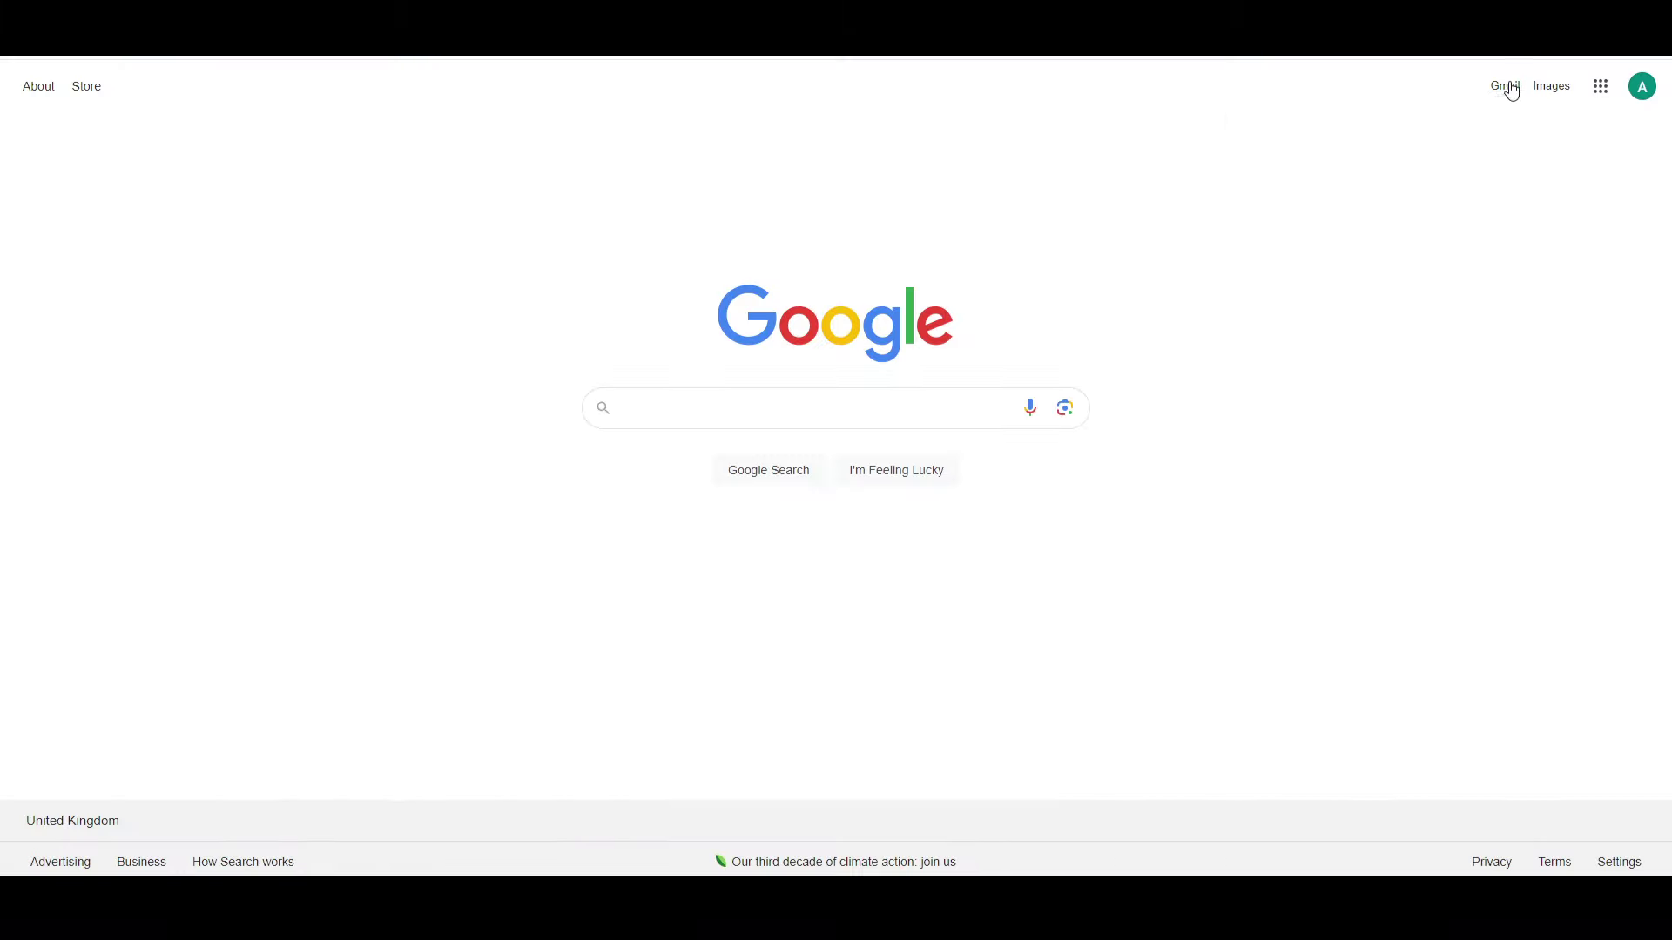
Show Chrome's extensions list, then close it to return to the Google homepage.
{"action": "left_click", "coordinate": [1564, 85]}
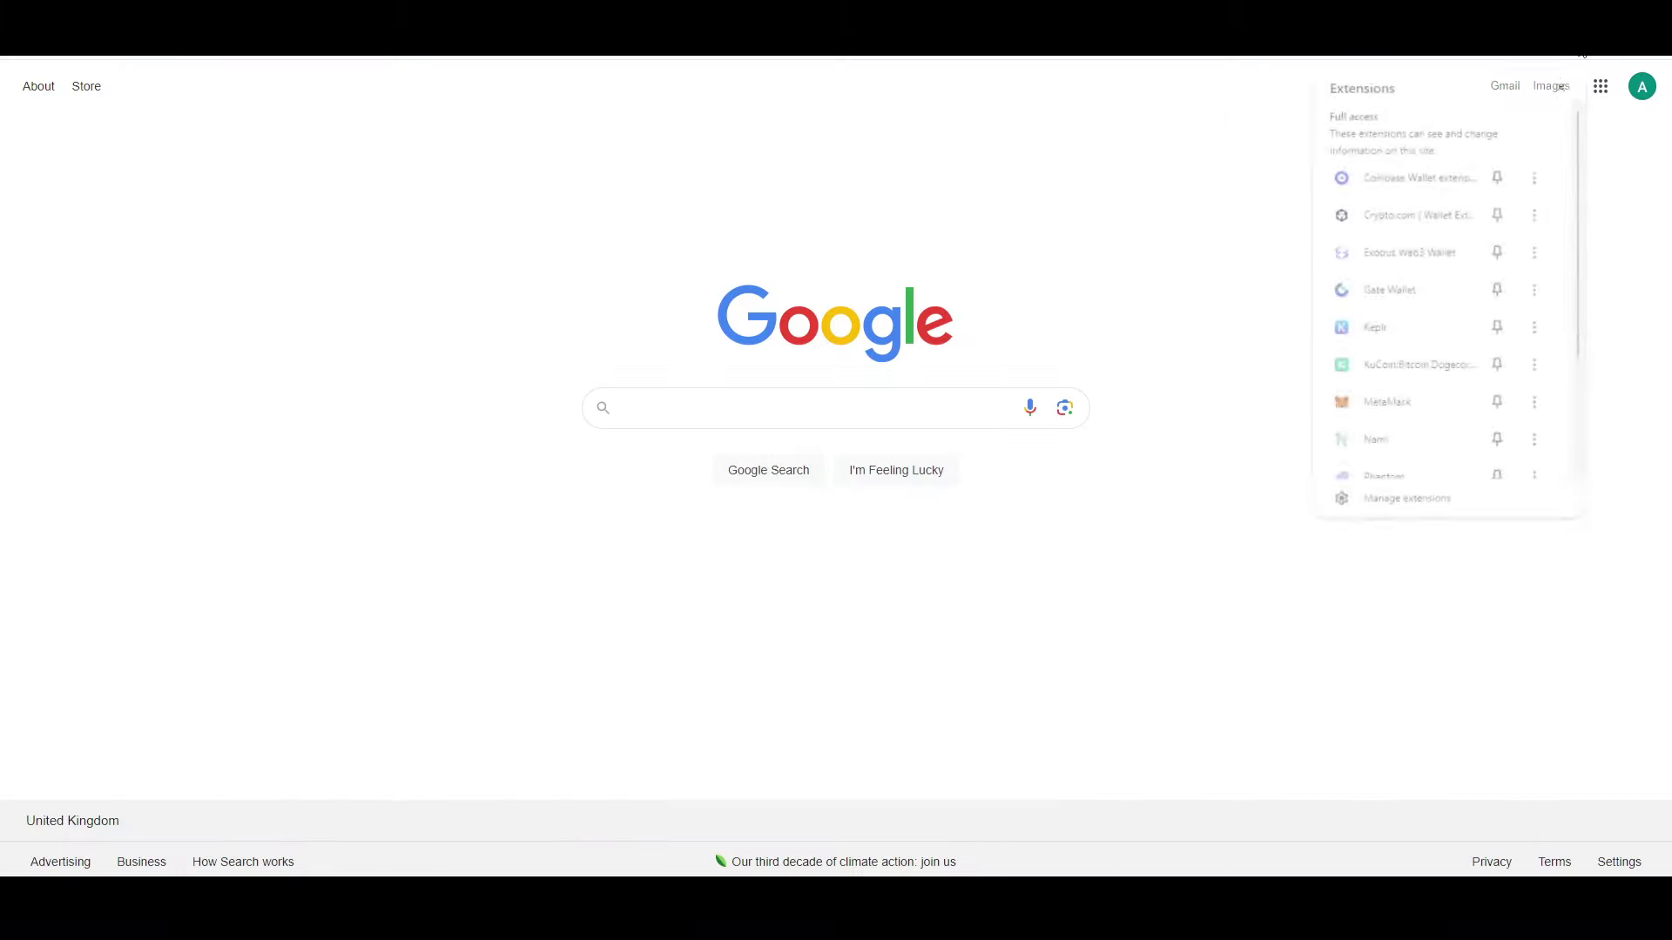
{"action": "left_click", "coordinate": [1246, 233]}
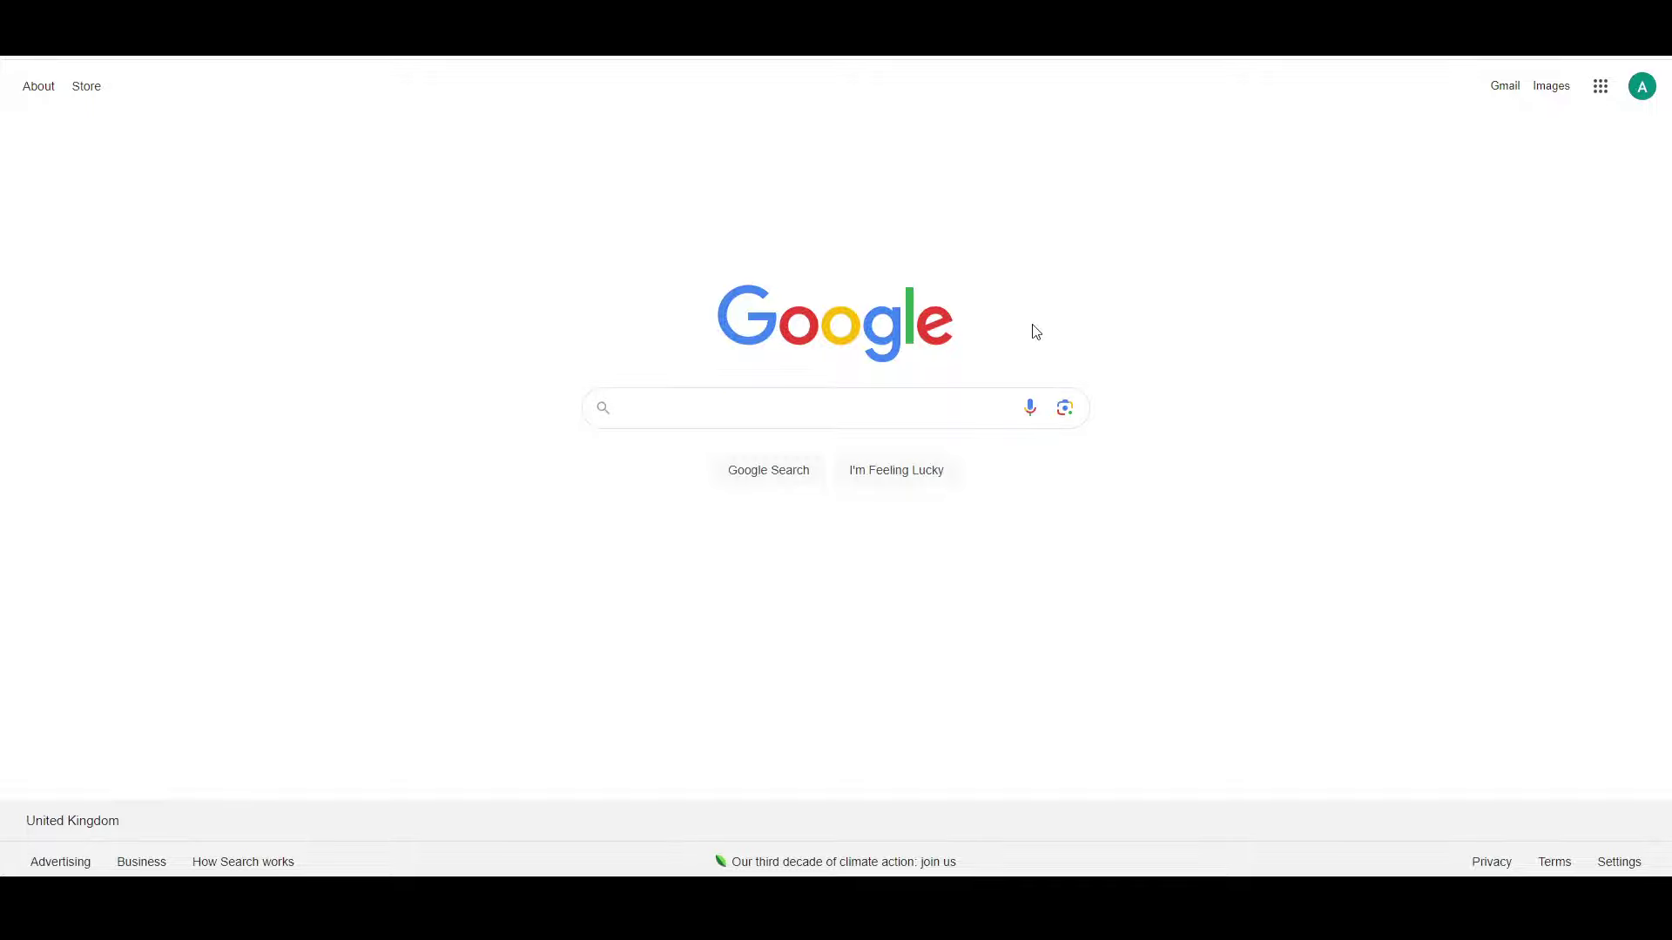